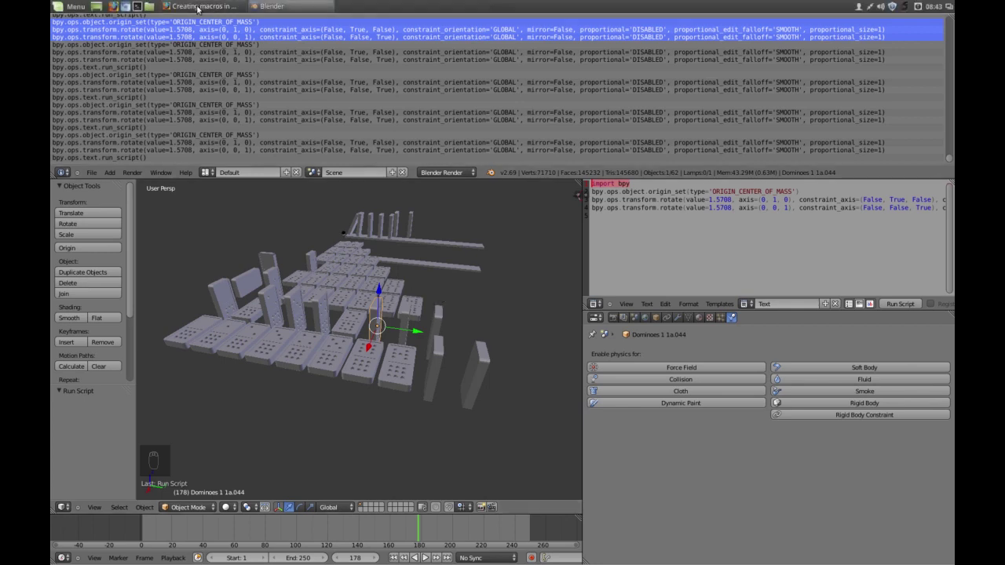
- Bring the 'Creating macros in blender' tutorial browser window to the front
{"action": "left_click", "coordinate": [197, 8]}
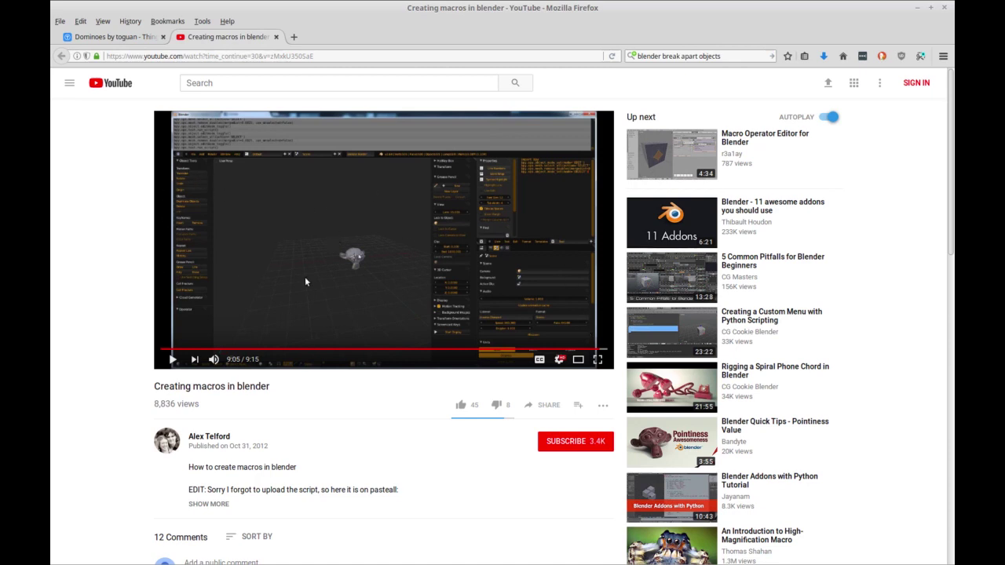
- Open the Thingiverse Dominoes page and scroll to its Dominoes_1_1a.skp and .stl files
{"action": "left_click", "coordinate": [114, 38]}
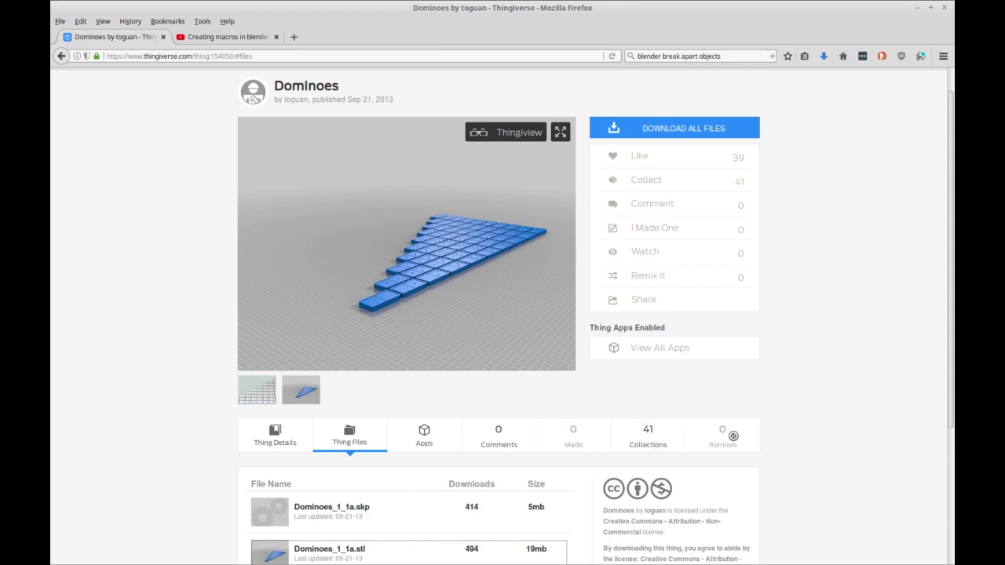
{"action": "scroll", "coordinate": [730, 433], "scroll_direction": "down", "scroll_amount": 1}
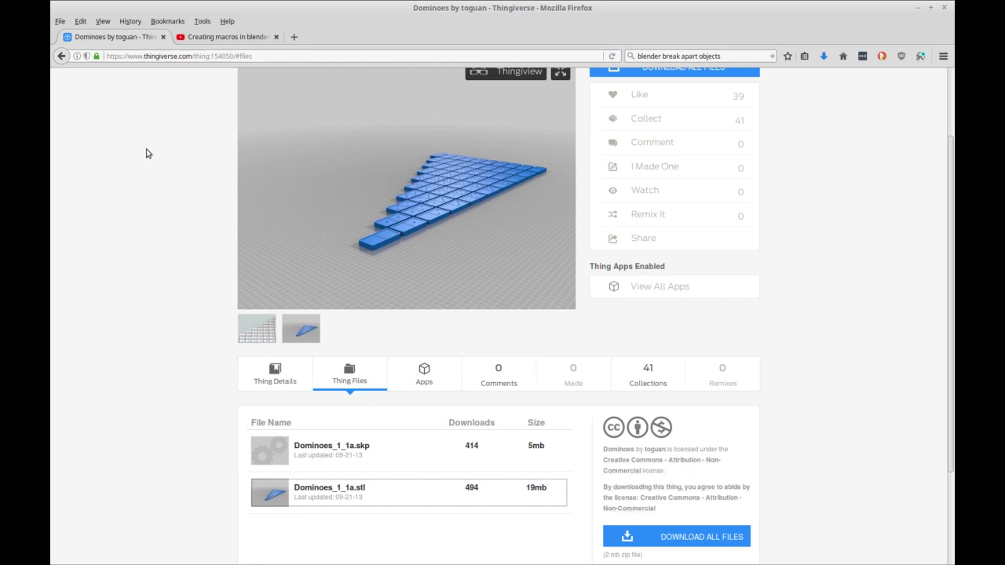
{"action": "mouse_move", "coordinate": [160, 5]}
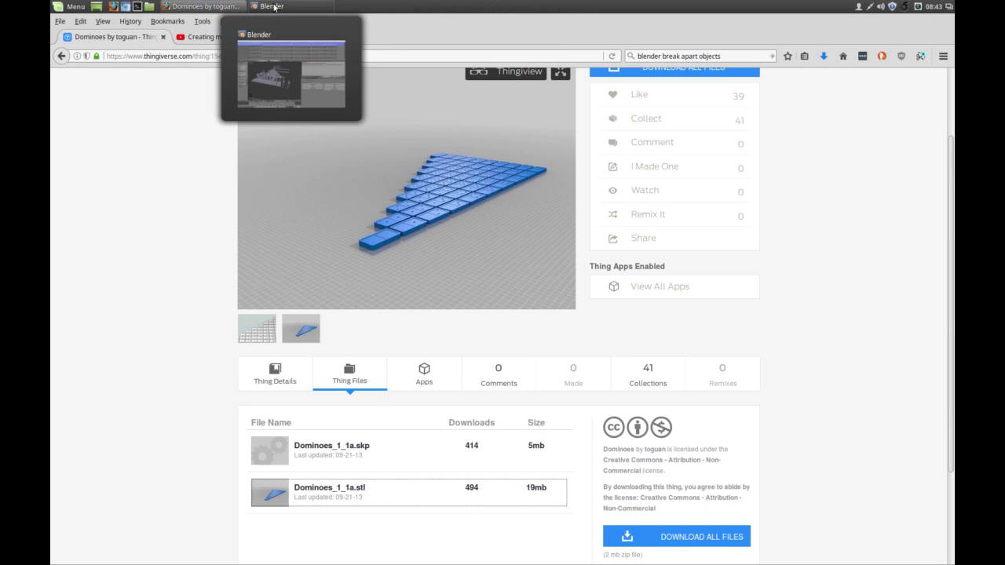
- Return to Blender, orbit the domino scene and select the front-left flat domino
{"action": "left_click", "coordinate": [271, 6]}
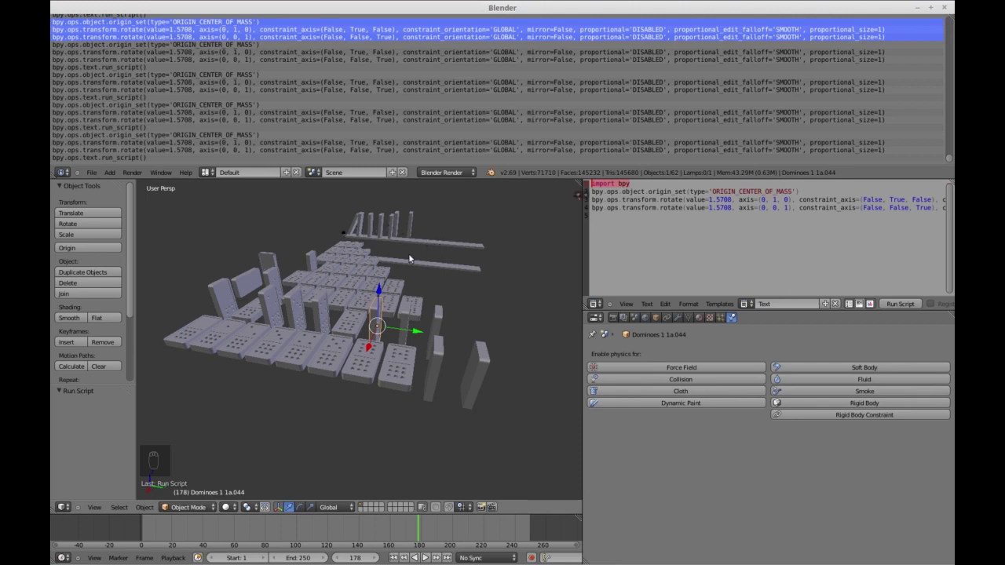
{"action": "middle_click_drag", "start_coordinate": [319, 429], "coordinate": [328, 428]}
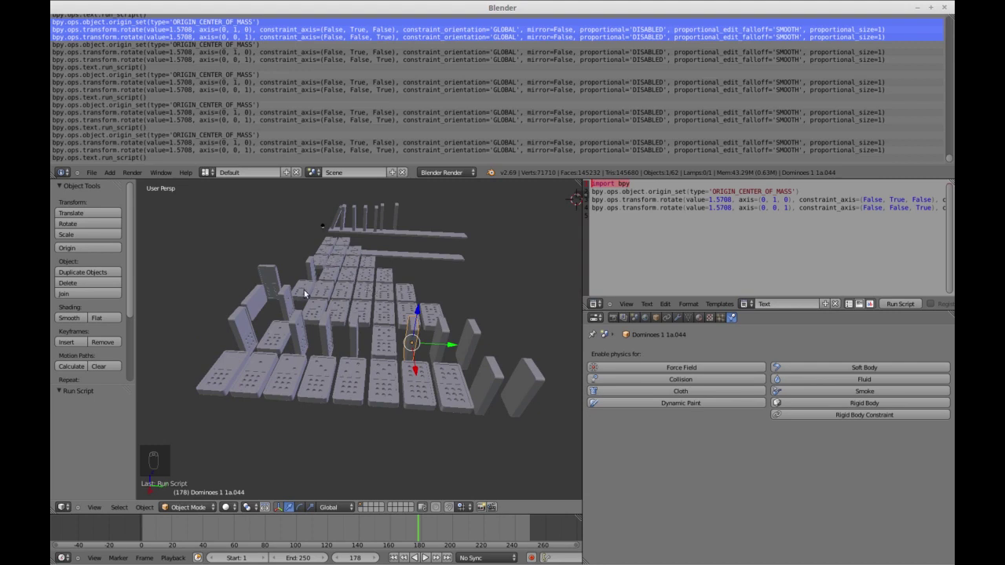
{"action": "right_click_drag", "start_coordinate": [306, 292], "coordinate": [302, 289]}
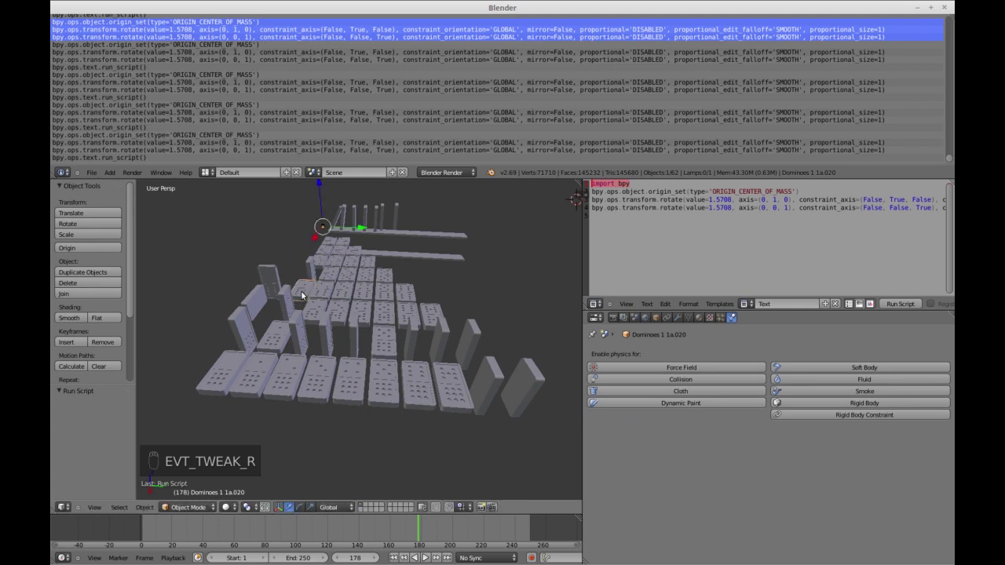
{"action": "right_click", "coordinate": [221, 388]}
{"action": "middle_click_drag", "start_coordinate": [248, 438], "coordinate": [289, 423]}
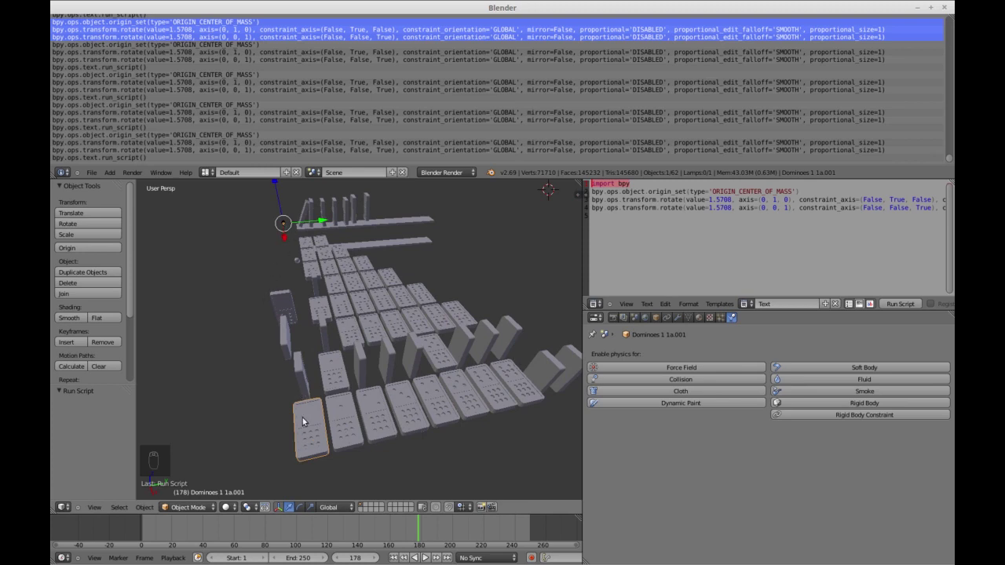
- Set the front-left domino's origin to center of mass, rotate it 90° about Y and Z, then select 1a.002
{"action": "key", "text": "ctrl+alt+shift+c"}
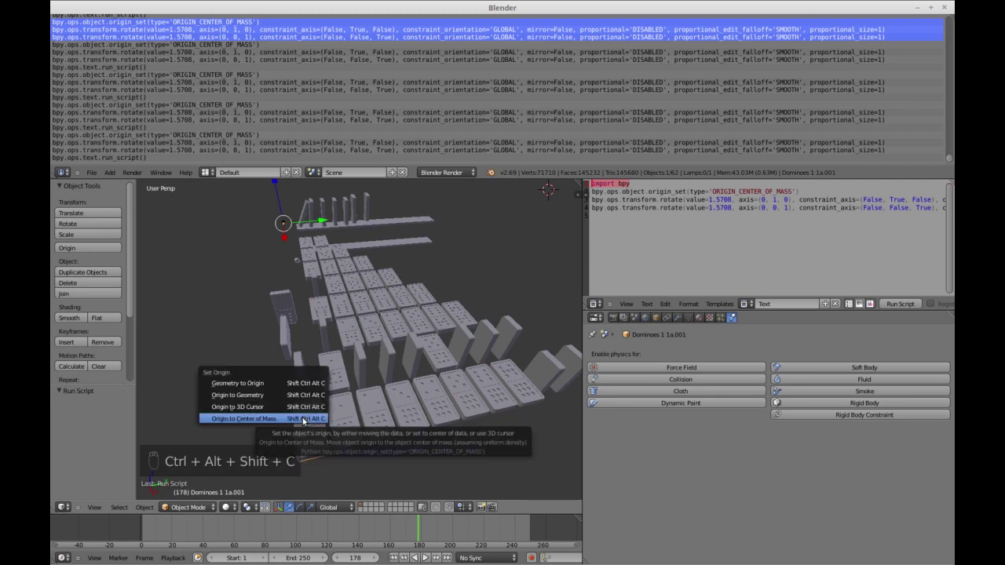
{"action": "left_click", "coordinate": [303, 421]}
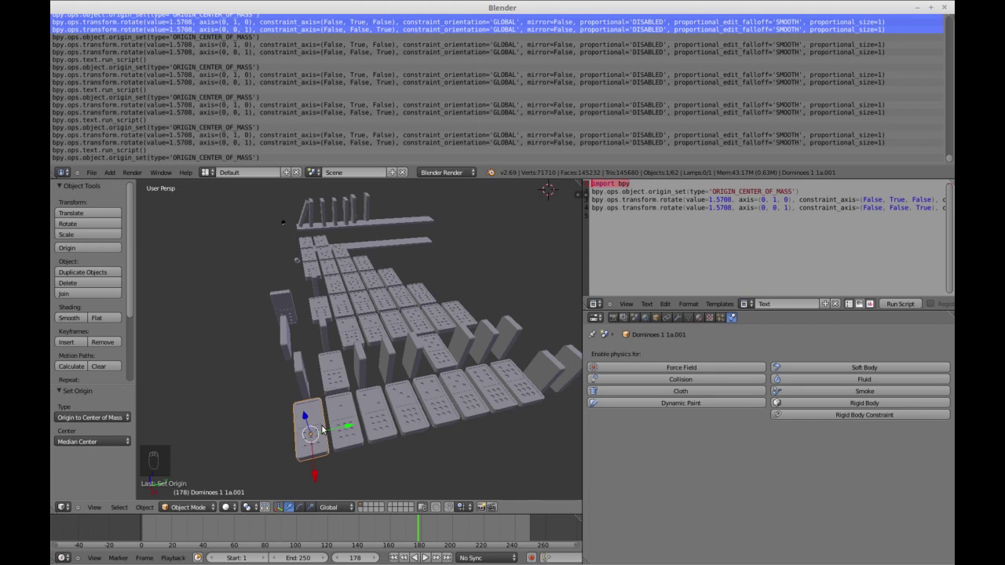
{"action": "type", "text": "ry90"}
{"action": "key", "text": "Return"}
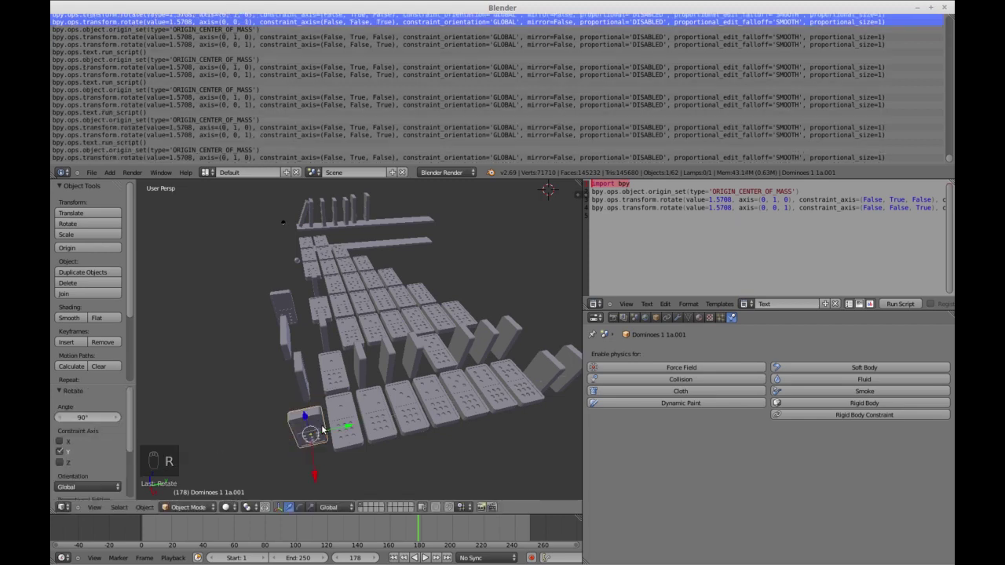
{"action": "type", "text": "rz90"}
{"action": "key", "text": "Return"}
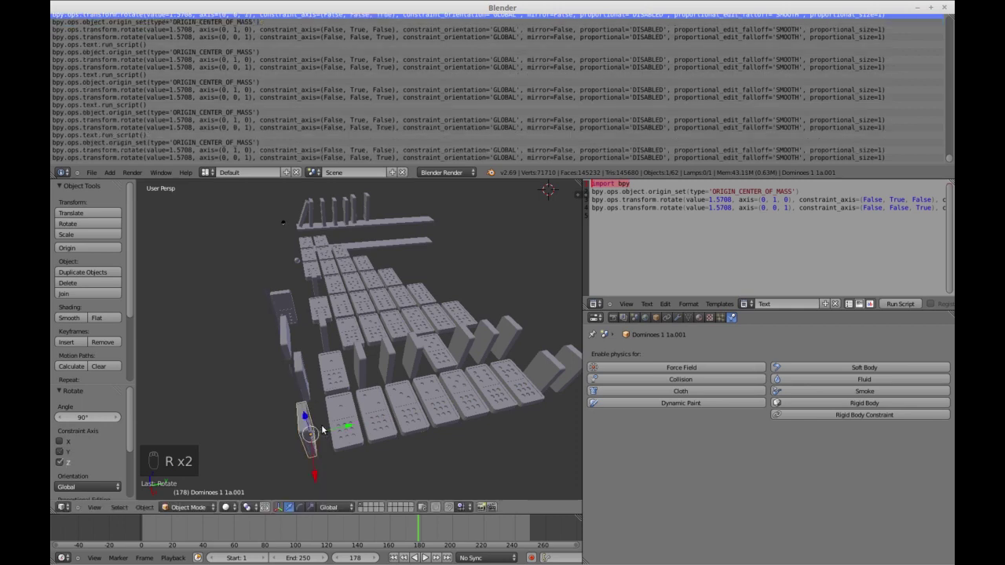
{"action": "middle_click_drag", "start_coordinate": [322, 430], "coordinate": [338, 392]}
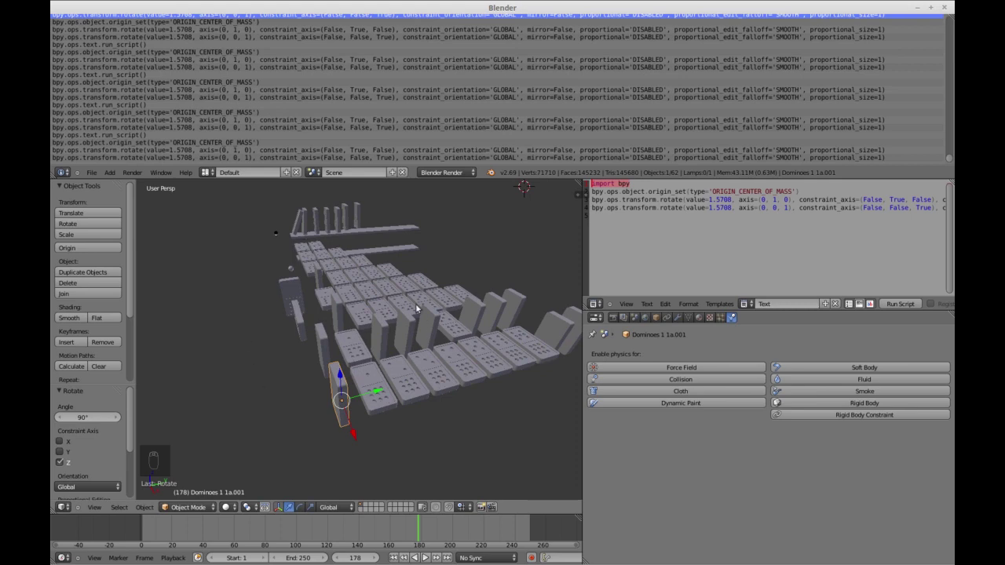
{"action": "right_click", "coordinate": [390, 401]}
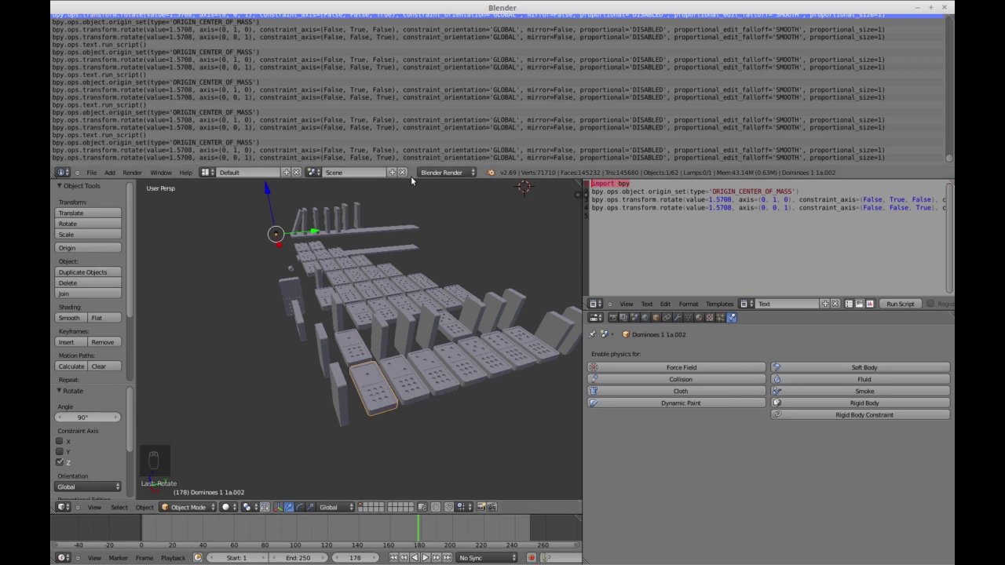
- Copy the origin_set line and both rotate lines from the Info log
{"action": "left_click", "coordinate": [239, 142]}
{"action": "left_click", "coordinate": [239, 149]}
{"action": "left_click", "coordinate": [238, 158], "text": "shift"}
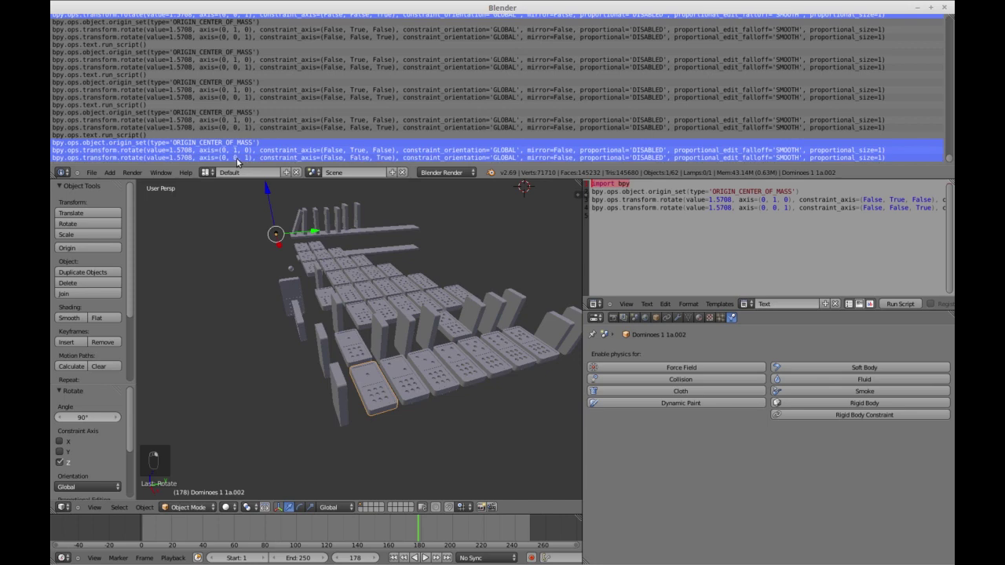
{"action": "key", "text": "ctrl+c"}
- Place the cursor in the Text Editor macro script around the import bpy line
{"action": "left_click", "coordinate": [615, 240]}
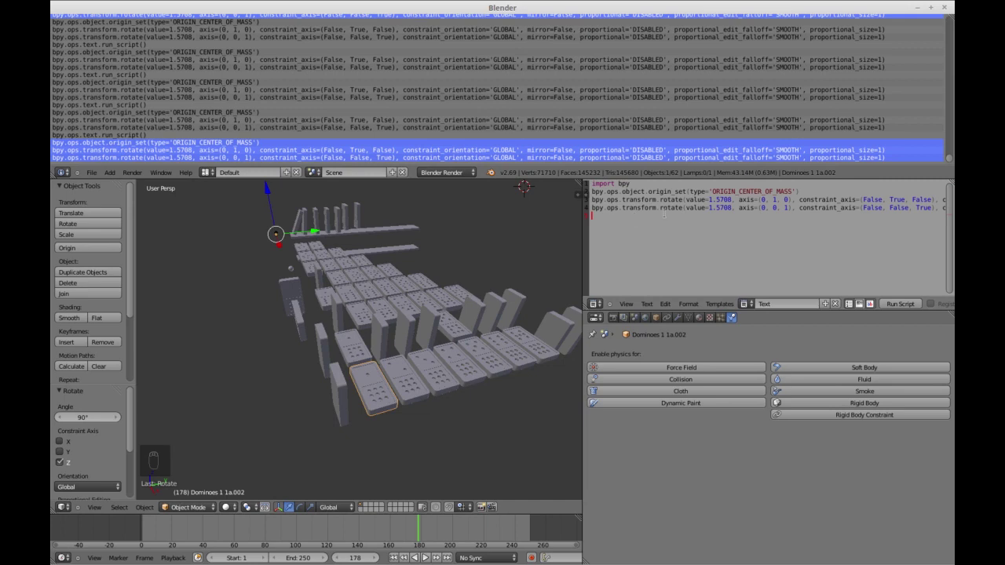
{"action": "double_click", "coordinate": [642, 192]}
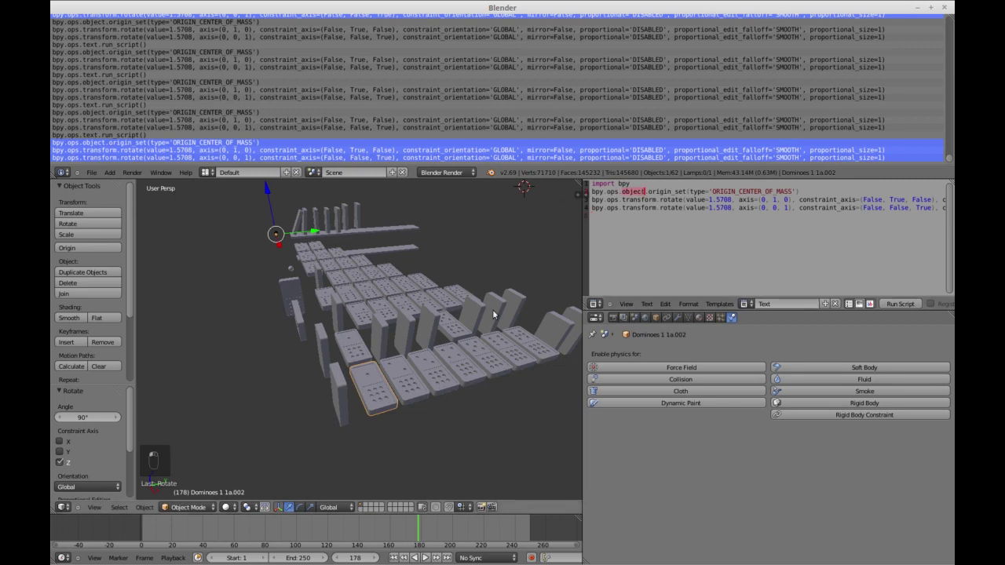
{"action": "left_click", "coordinate": [639, 183]}
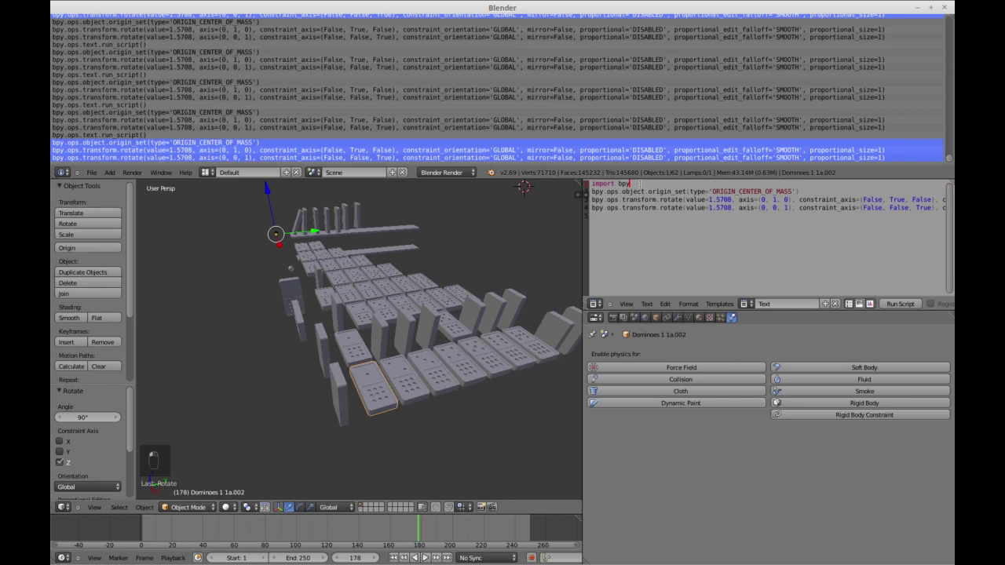
{"action": "key", "text": "shift+Home"}
{"action": "left_click", "coordinate": [608, 191]}
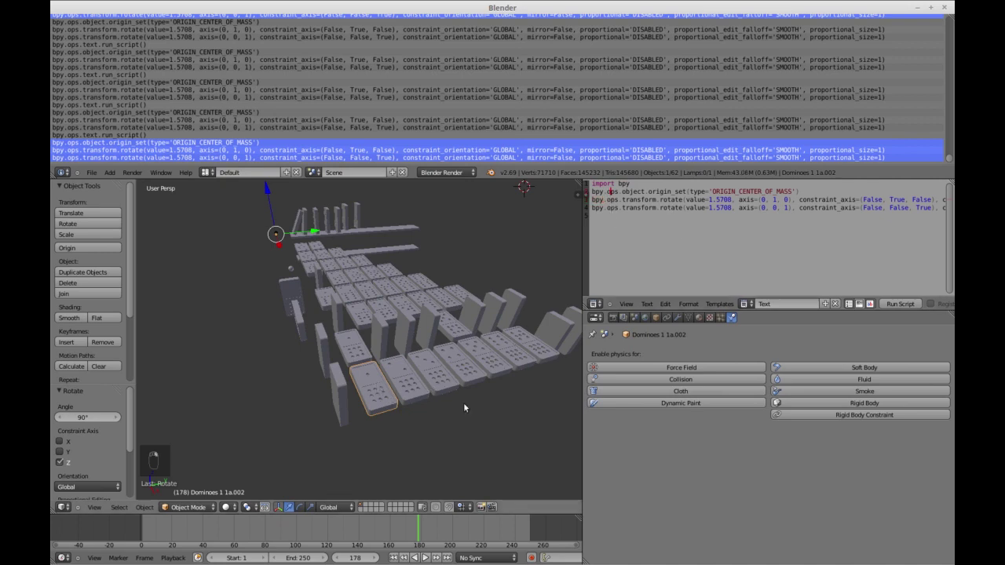
- Stand dominoes 1a.002, 1a.003, 1a.052, 1a.051, 1a.050, 1a.054 and one more upright with the macro
{"action": "left_click", "coordinate": [901, 303]}
{"action": "right_click", "coordinate": [297, 224]}
{"action": "left_click", "coordinate": [888, 306]}
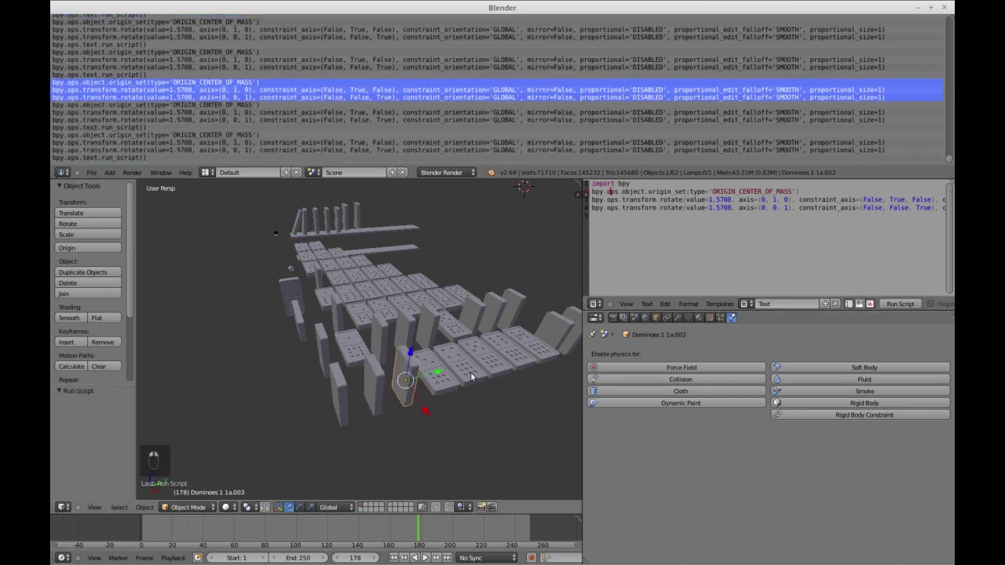
{"action": "right_click", "coordinate": [440, 373]}
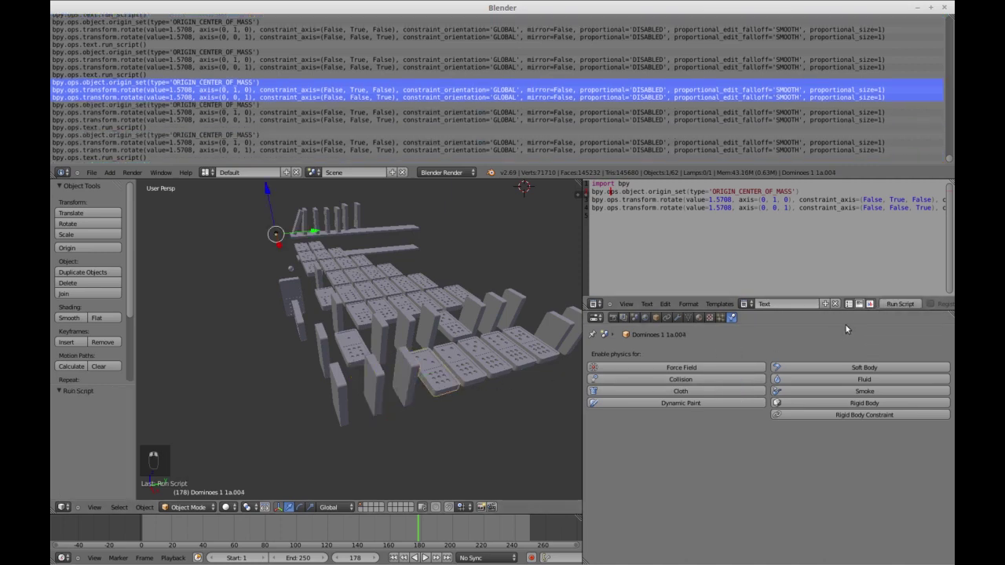
{"action": "left_click", "coordinate": [888, 307]}
{"action": "right_click", "coordinate": [471, 377]}
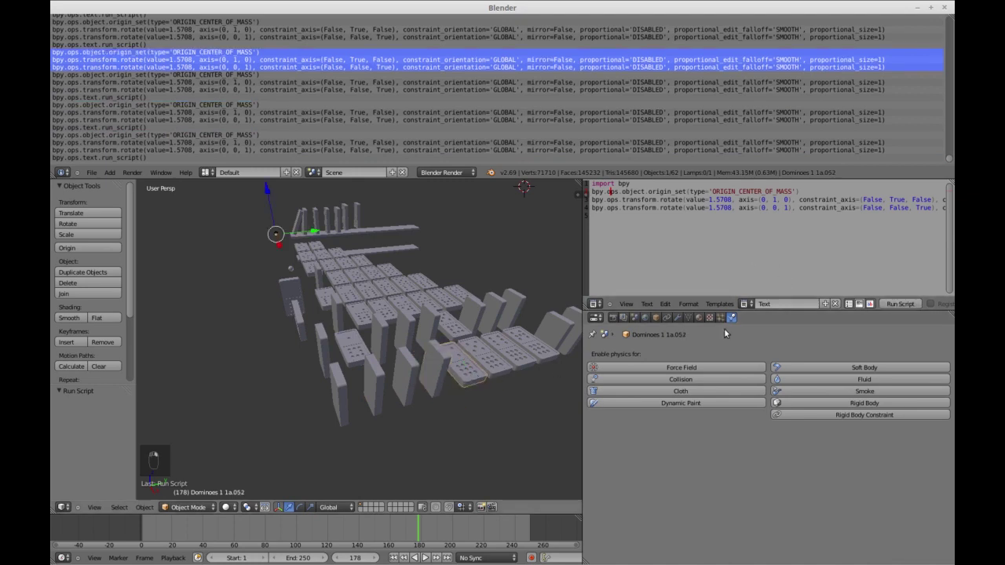
{"action": "left_click", "coordinate": [888, 306]}
{"action": "right_click", "coordinate": [490, 357]}
{"action": "left_click", "coordinate": [898, 305]}
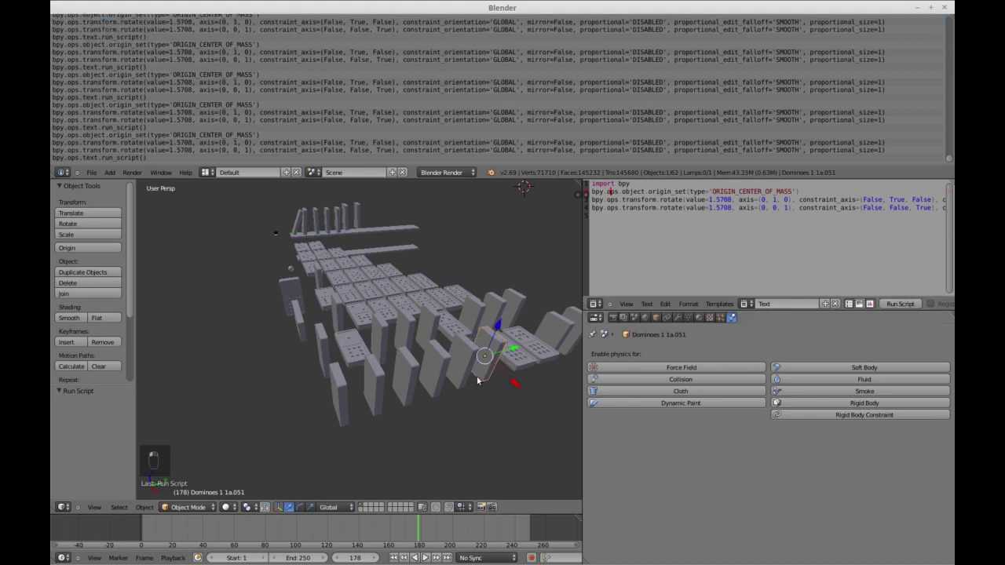
{"action": "right_click", "coordinate": [526, 358]}
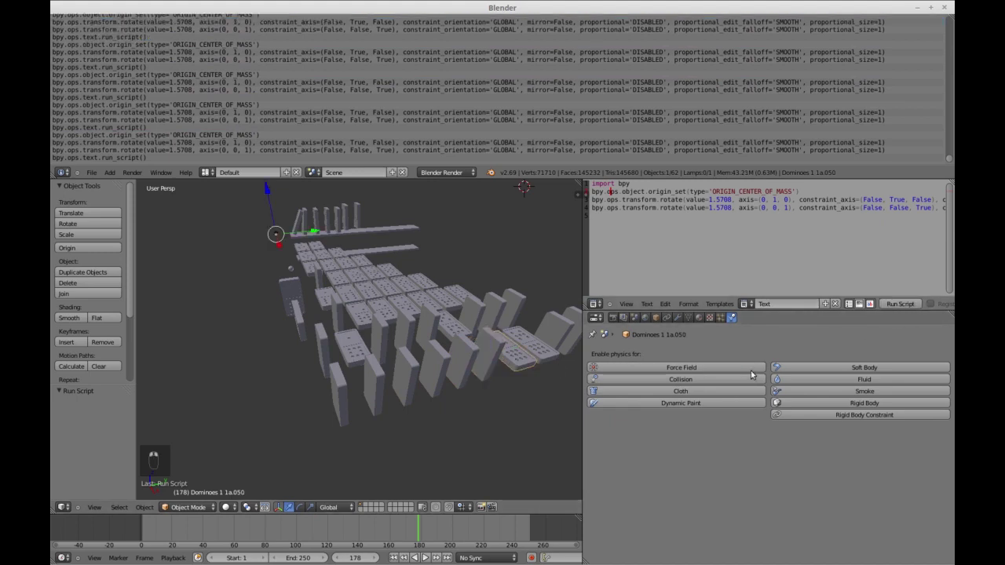
{"action": "left_click", "coordinate": [899, 305]}
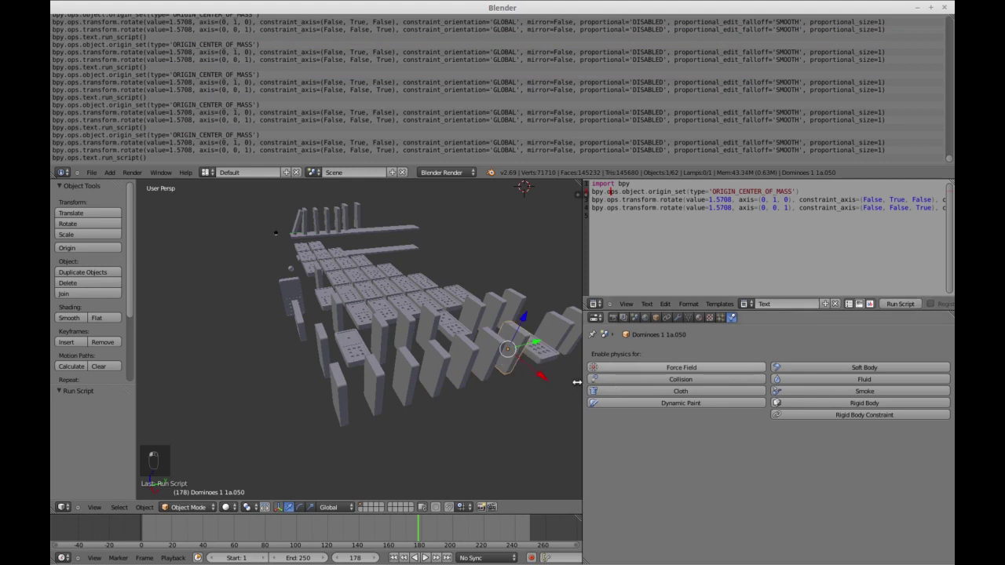
{"action": "right_click", "coordinate": [552, 358]}
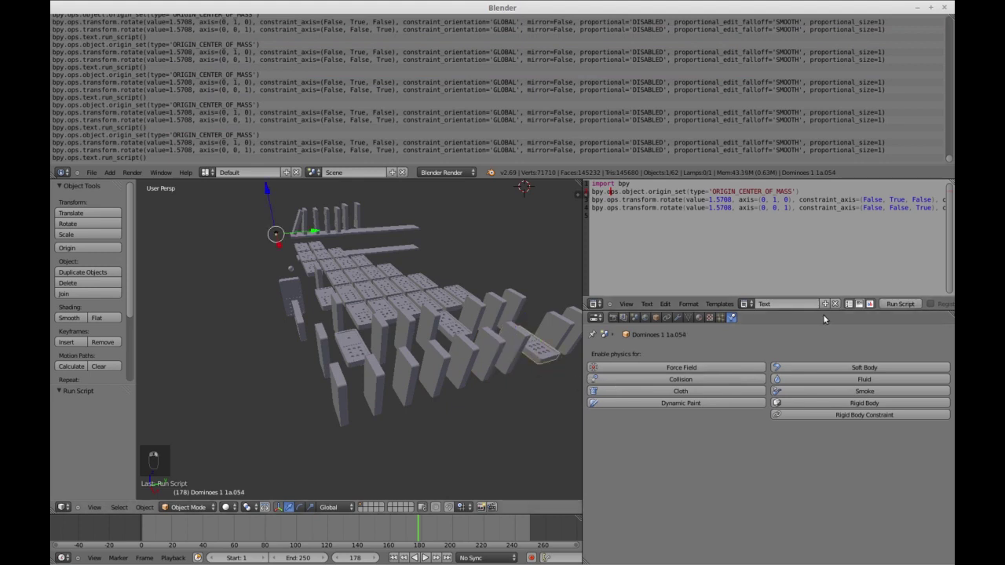
{"action": "left_click", "coordinate": [892, 306]}
- Stand dominoes 1a.016, 1a.043, 1a.026 and 1a.034 upright with the macro script
{"action": "middle_click_drag", "start_coordinate": [439, 453], "coordinate": [448, 447]}
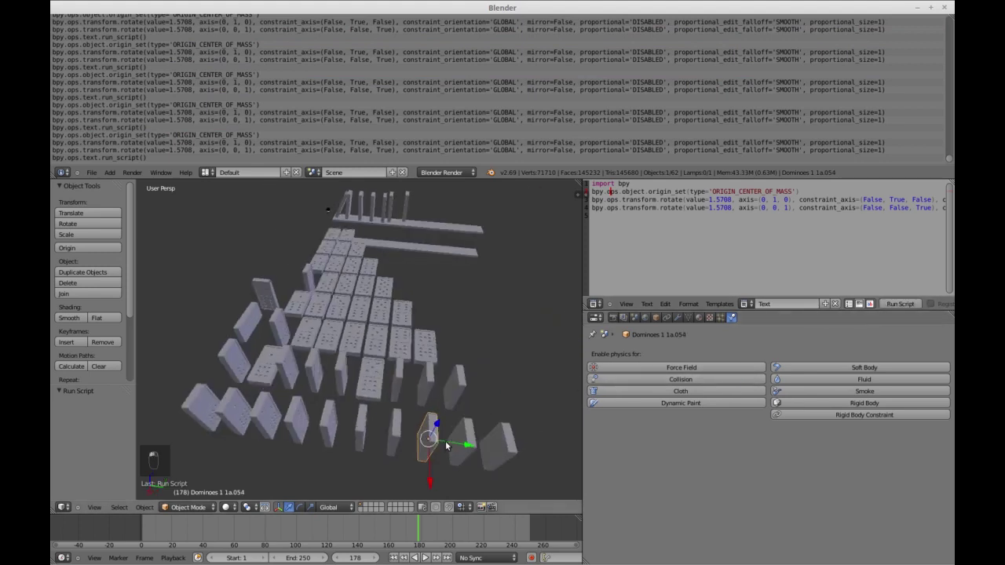
{"action": "right_click", "coordinate": [262, 379]}
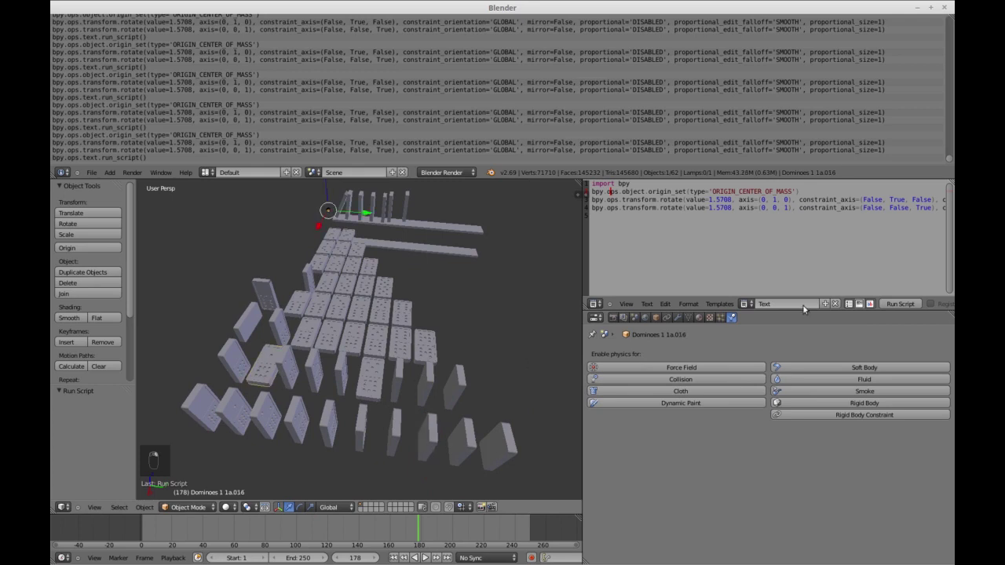
{"action": "left_click", "coordinate": [899, 304]}
{"action": "right_click", "coordinate": [381, 388]}
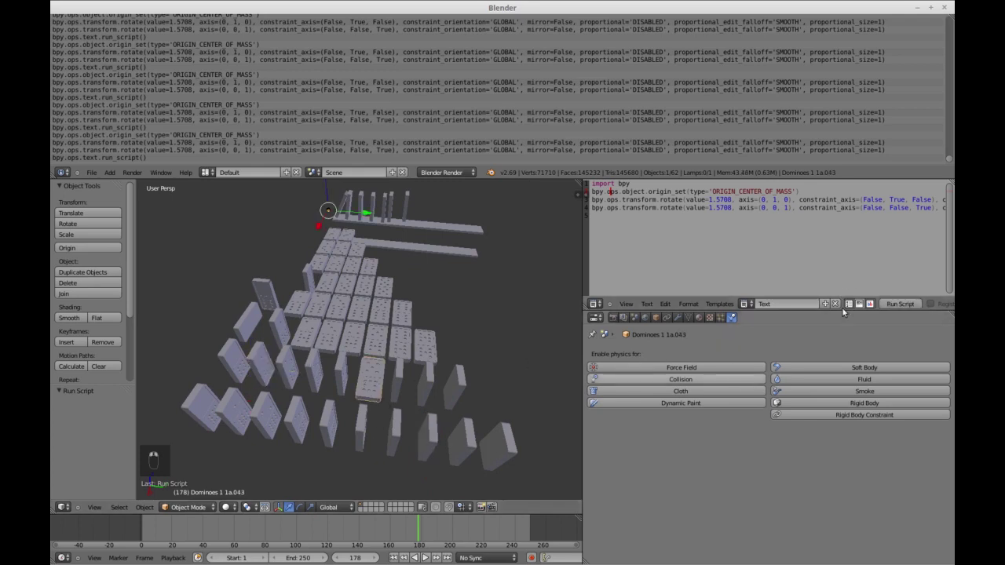
{"action": "left_click", "coordinate": [897, 305]}
{"action": "right_click", "coordinate": [305, 336]}
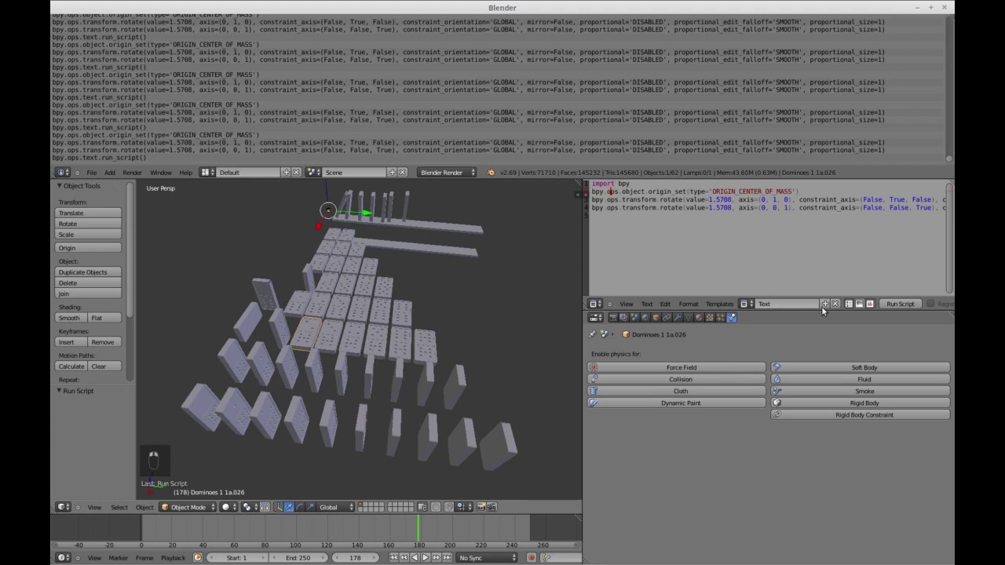
{"action": "left_click", "coordinate": [901, 305]}
{"action": "right_click", "coordinate": [328, 337]}
{"action": "left_click", "coordinate": [900, 304]}
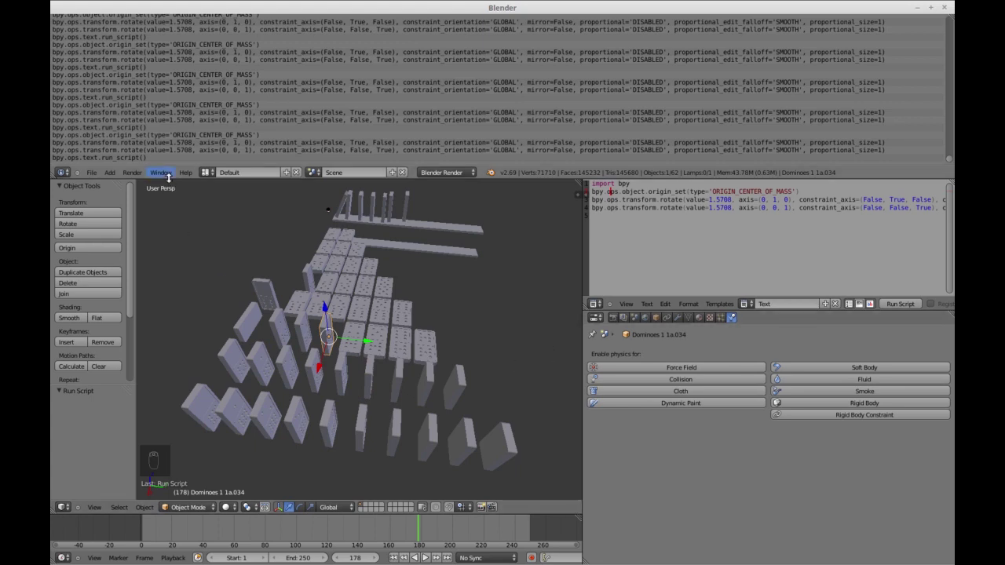
- Drag the Info log's lower border upward, keeping the 3D View and Text Editor unchanged
{"action": "left_click", "coordinate": [62, 172]}
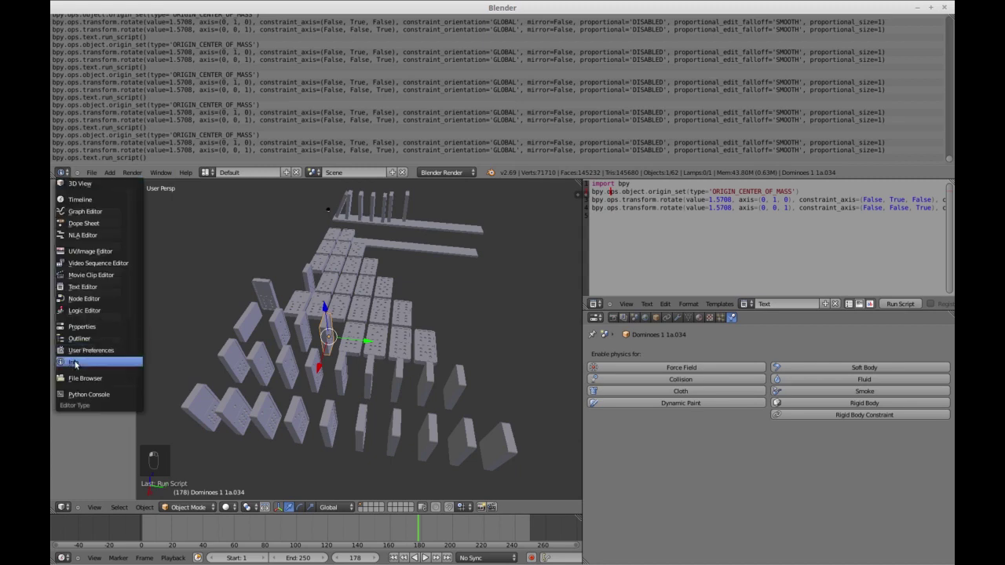
{"action": "key", "text": "t"}
{"action": "left_click", "coordinate": [550, 213]}
{"action": "mouse_move", "coordinate": [532, 178]}
{"action": "left_mouse_down"}
{"action": "mouse_move", "coordinate": [528, 25]}
{"action": "mouse_move", "coordinate": [523, 177]}
{"action": "left_mouse_up"}
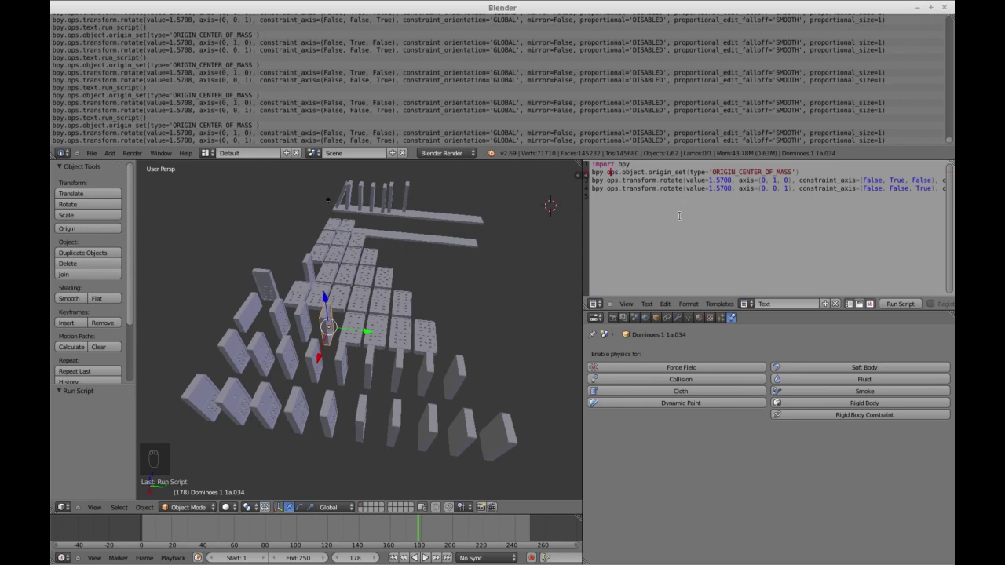
{"action": "left_click", "coordinate": [597, 304]}
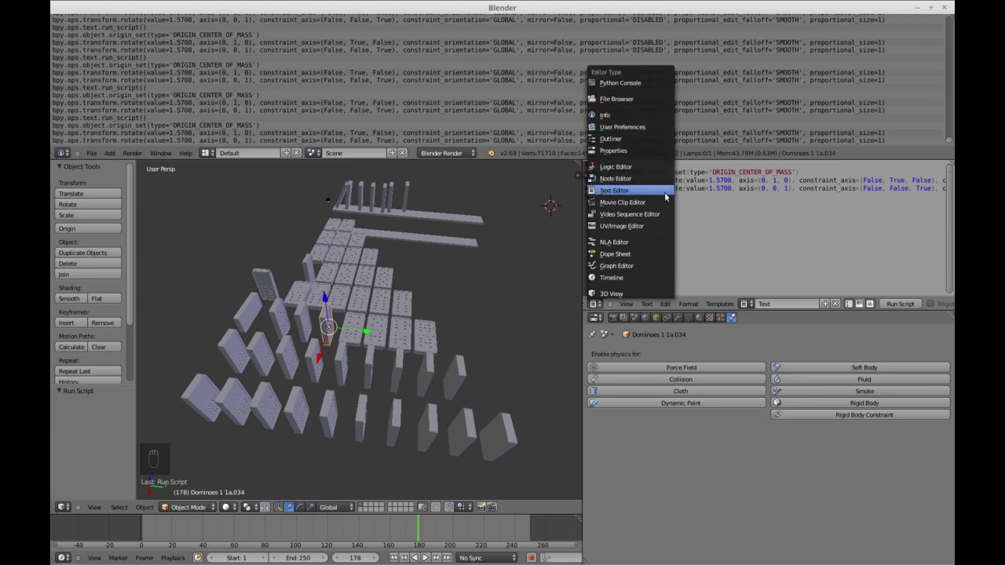
{"action": "left_click", "coordinate": [605, 191]}
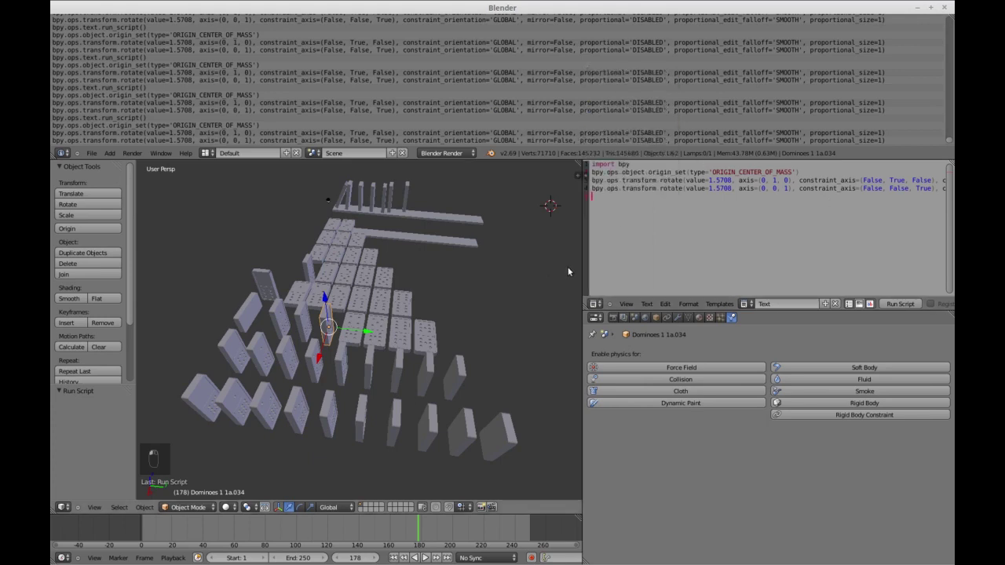
- Stand dominoes 1a.040, 1a.045 and 1a.047 upright with the macro script
{"action": "right_click", "coordinate": [357, 322]}
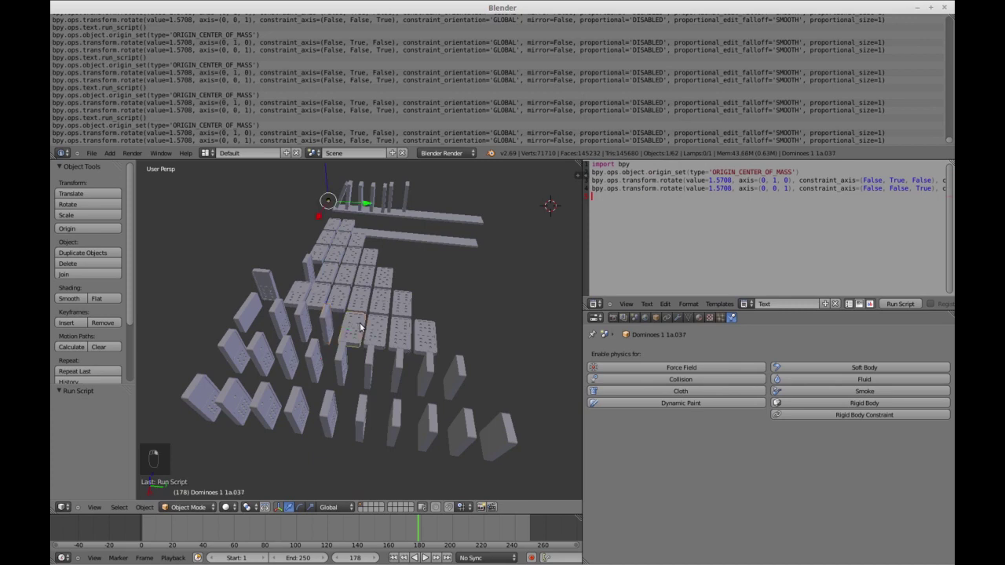
{"action": "right_click", "coordinate": [362, 345]}
{"action": "left_click", "coordinate": [899, 304]}
{"action": "right_click", "coordinate": [401, 334]}
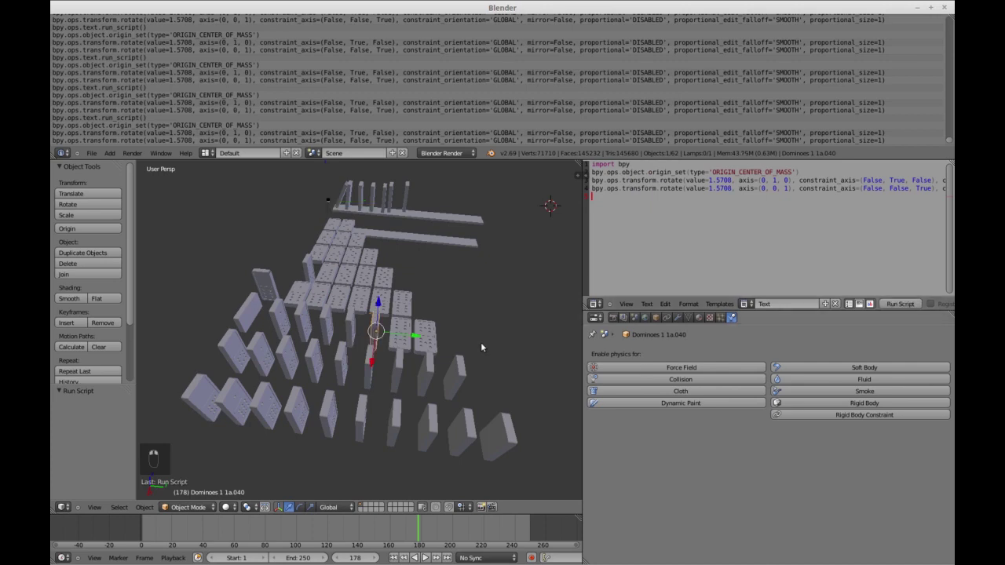
{"action": "left_click", "coordinate": [900, 304]}
{"action": "right_click", "coordinate": [404, 338]}
{"action": "left_click", "coordinate": [900, 304]}
- Stand dominoes 1a.020 and 1a.027 upright, then select domino 1a.033
{"action": "right_click", "coordinate": [428, 337]}
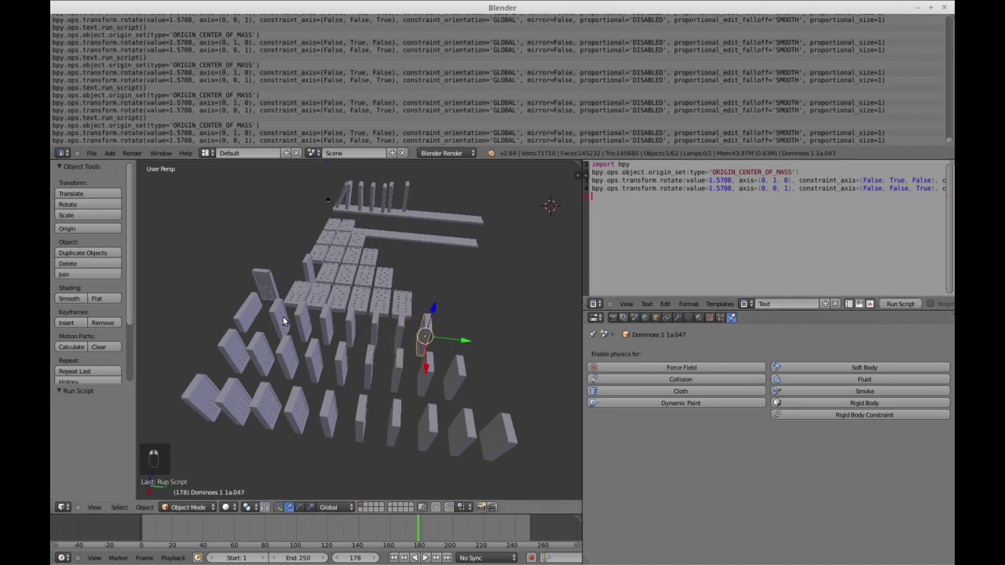
{"action": "left_click", "coordinate": [897, 304]}
{"action": "right_click", "coordinate": [332, 296]}
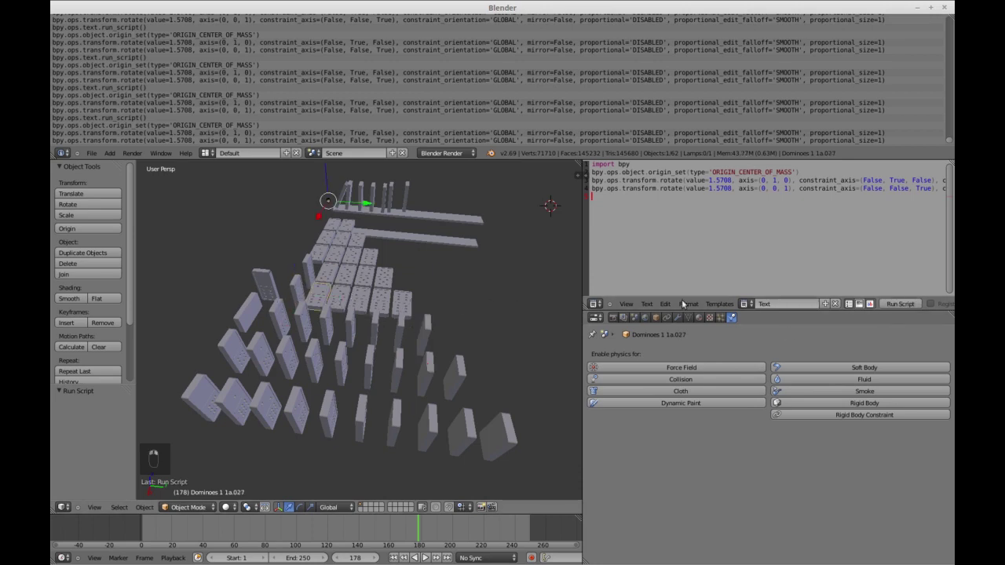
{"action": "left_click", "coordinate": [900, 304]}
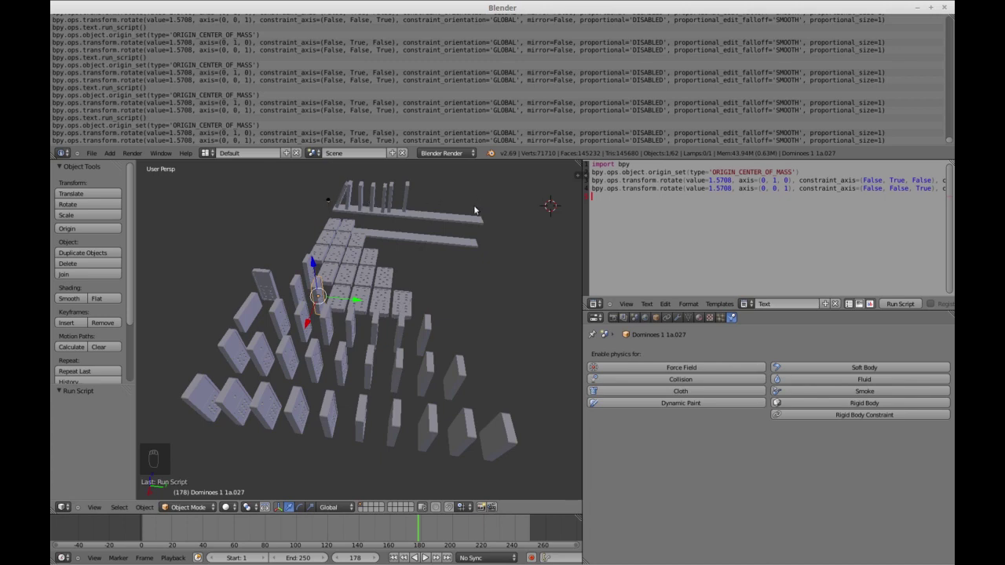
{"action": "mouse_move", "coordinate": [476, 294]}
{"action": "middle_mouse_down"}
{"action": "mouse_move", "coordinate": [494, 283]}
{"action": "mouse_move", "coordinate": [471, 284]}
{"action": "middle_mouse_up"}
{"action": "right_click", "coordinate": [344, 289]}
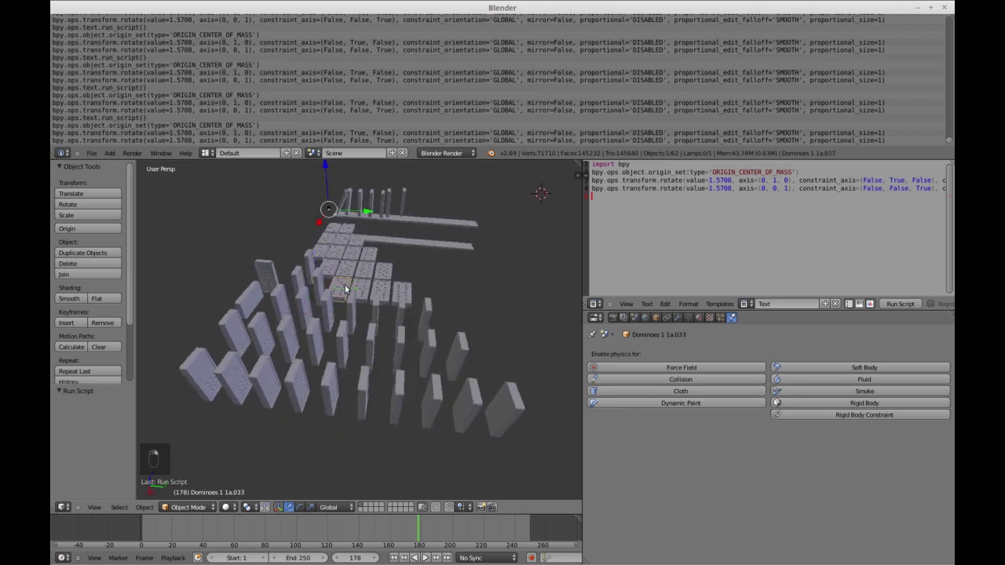